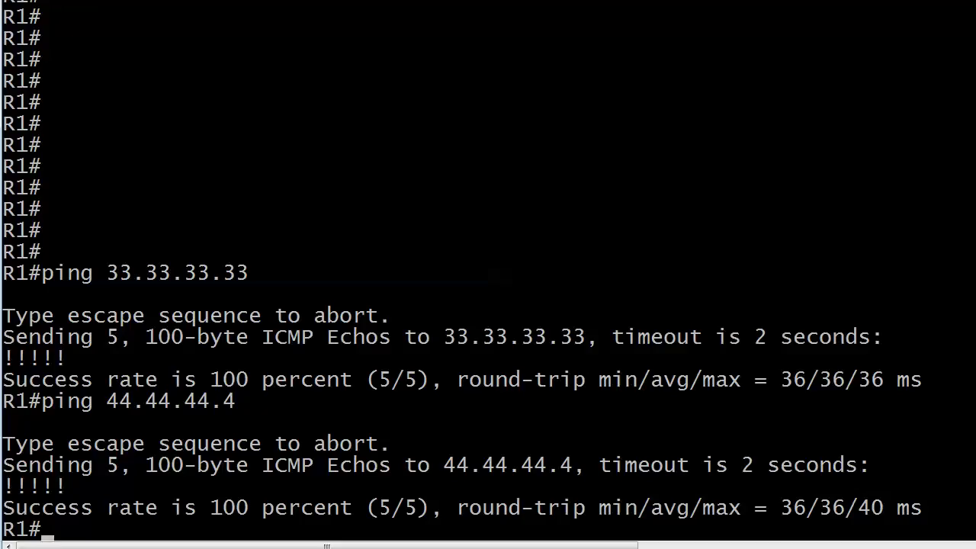
- Leave R1 and resume the console session to R3
{"action": "type", "text": "x3"}
{"action": "key", "text": "BackSpace"}
{"action": "key", "text": "BackSpace"}
{"action": "key", "text": "ctrl+shift+6"}
{"action": "type", "text": "x3"}
{"action": "key", "text": "Return"}
{"action": "key", "text": "Return"}
{"action": "key", "text": "Return"}
{"action": "key", "text": "Return"}
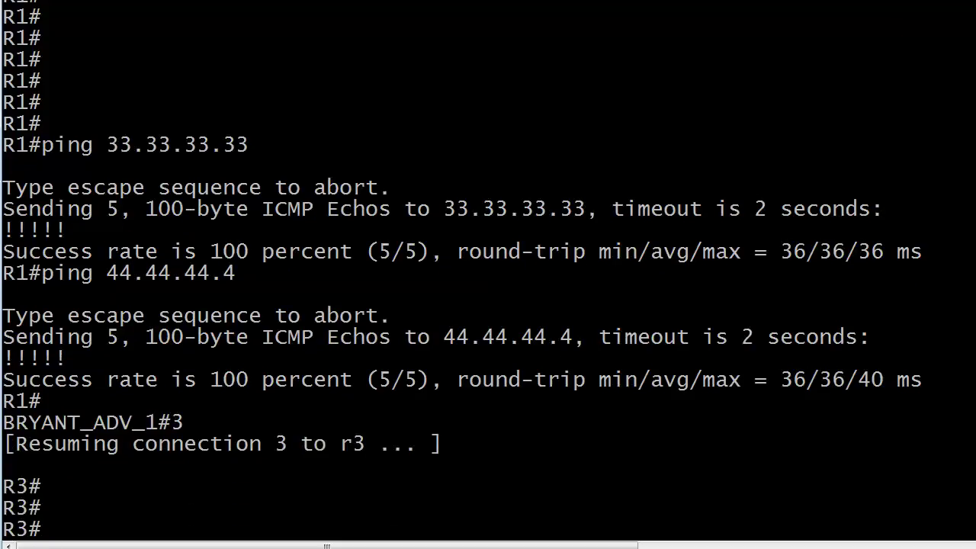
- Create access-list 8 denying 11.11.11.0 0.0.0.255 with log, then permitting any
{"action": "type", "text": "conf t"}
{"action": "key", "text": "Return"}
{"action": "type", "text": "access-l"}
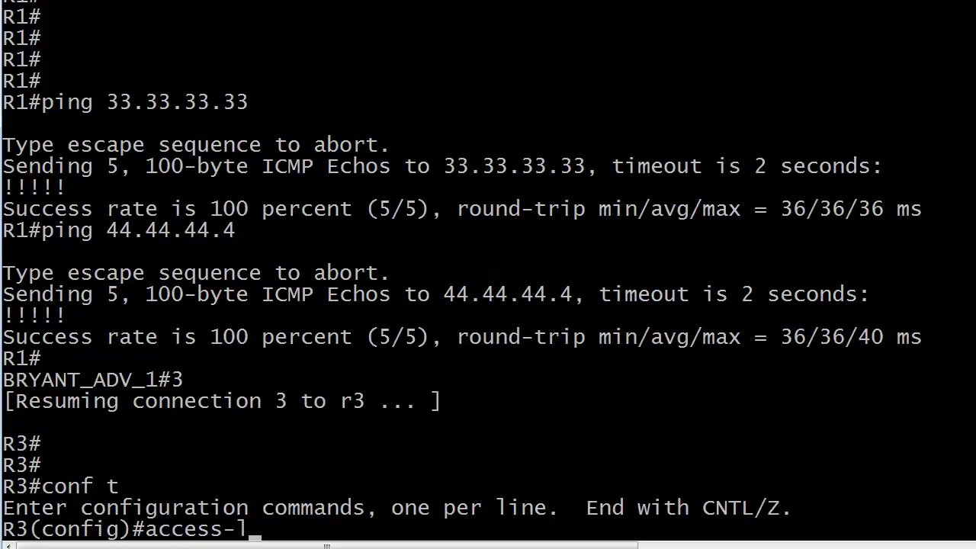
{"action": "type", "text": "ist 8 ?"}
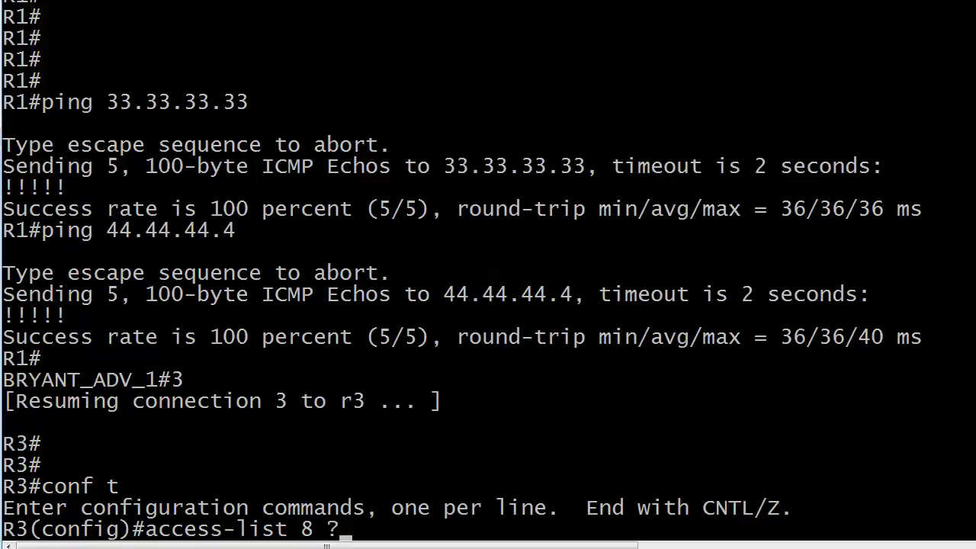
{"action": "key", "text": "BackSpace"}
{"action": "type", "text": "deny "}
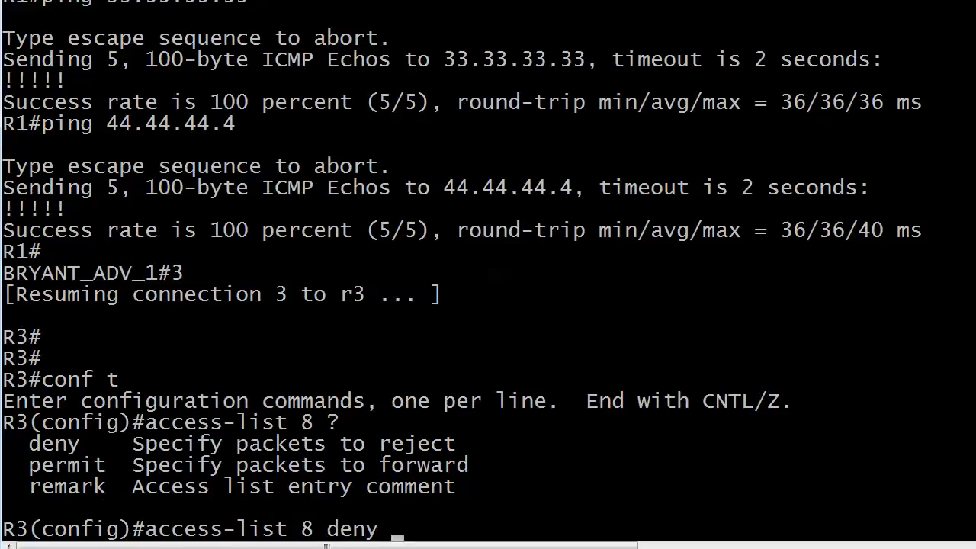
{"action": "type", "text": "?"}
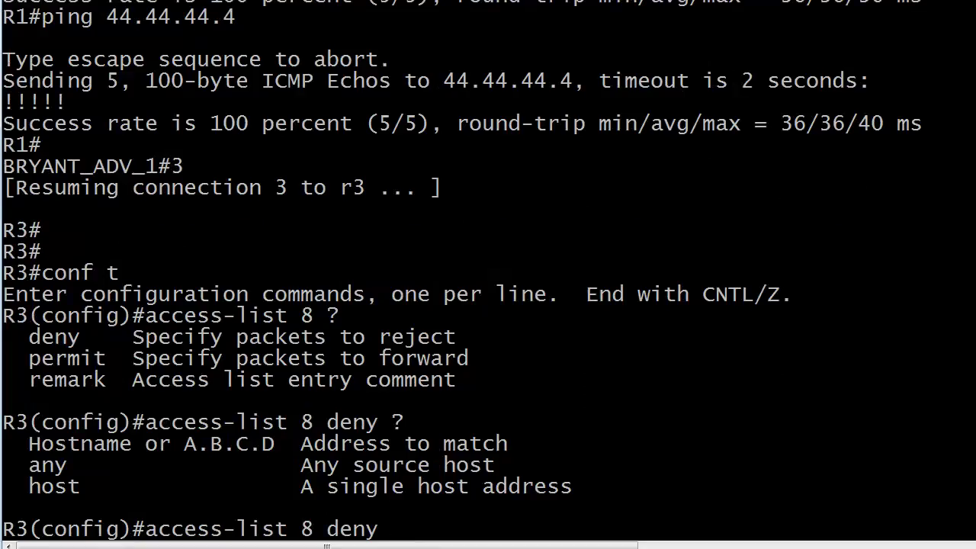
{"action": "type", "text": "11.11.11."}
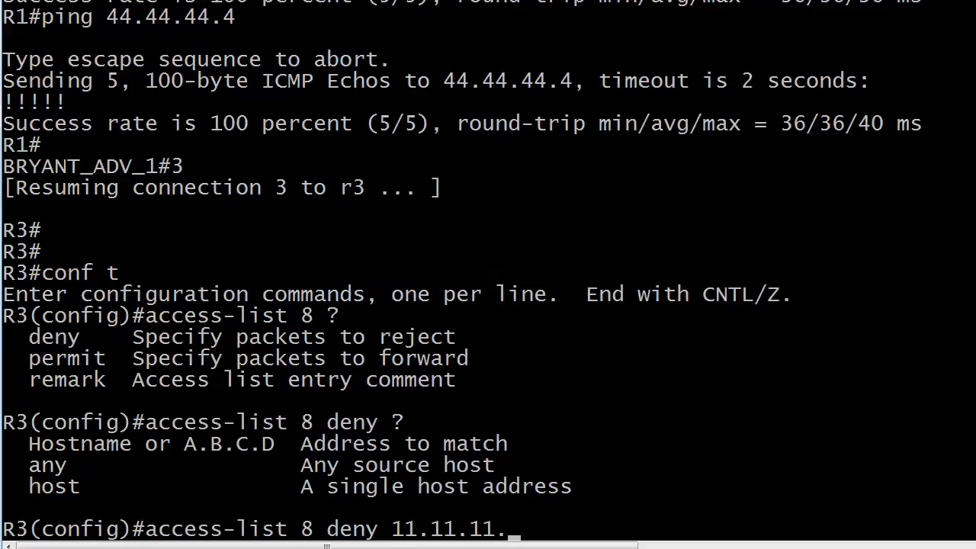
{"action": "type", "text": "0 "}
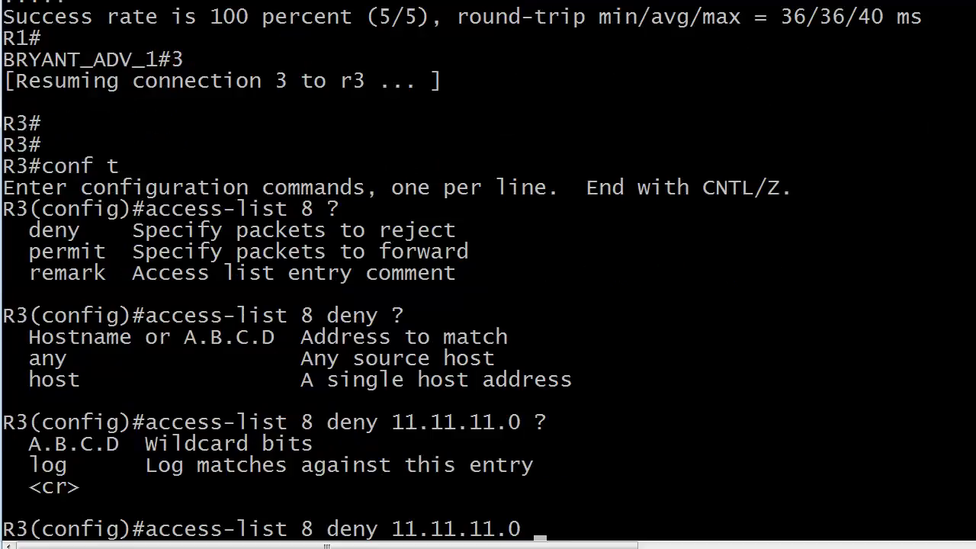
{"action": "type", "text": "?0.0.0.2"}
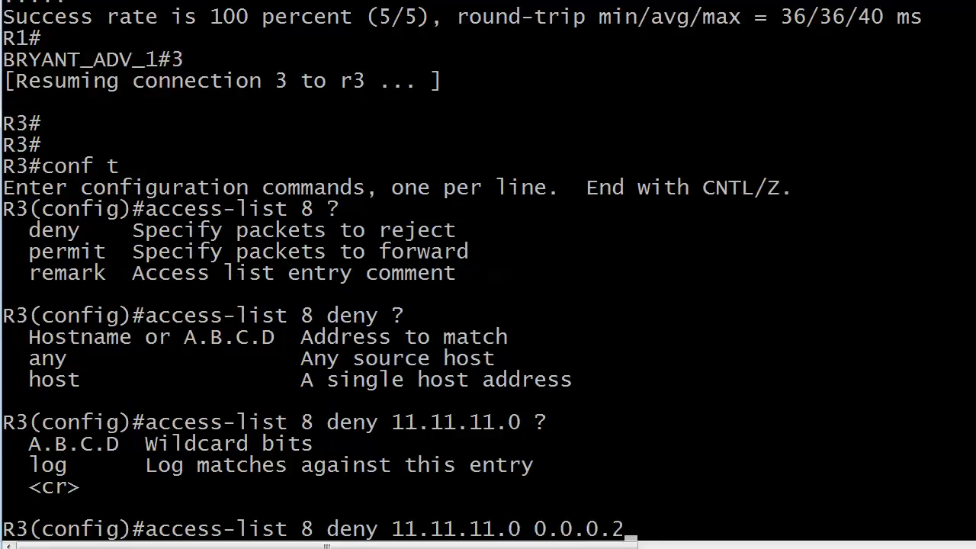
{"action": "type", "text": "55 "}
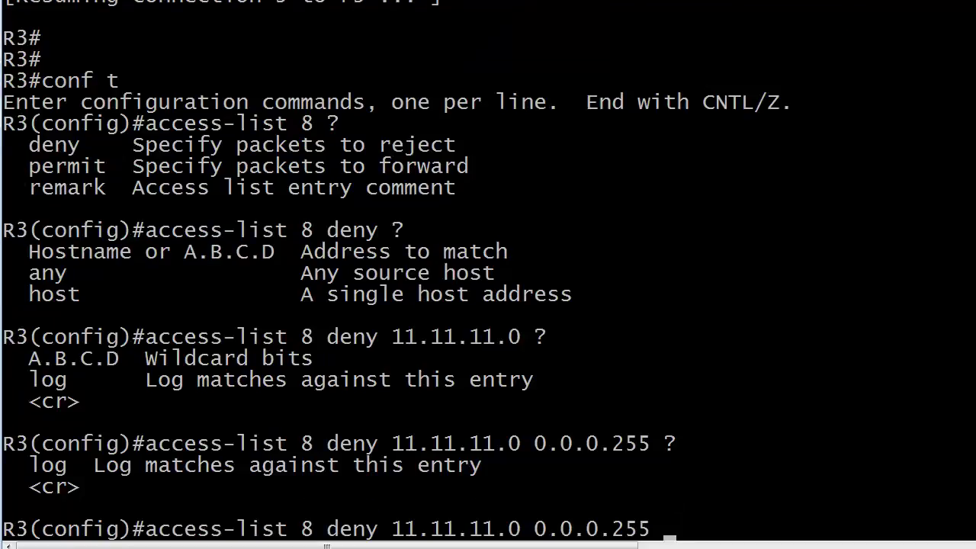
{"action": "type", "text": "?log"}
{"action": "key", "text": "Return"}
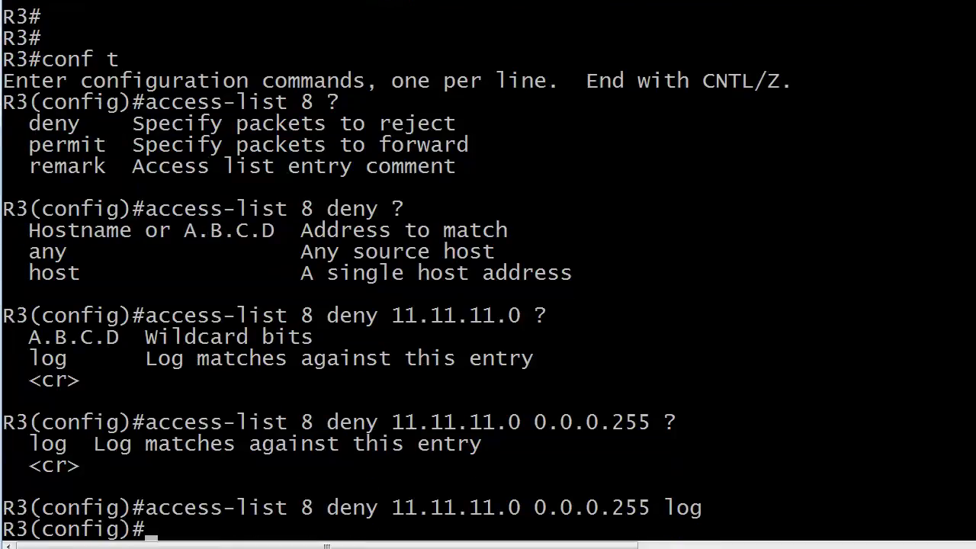
{"action": "type", "text": "access-list"}
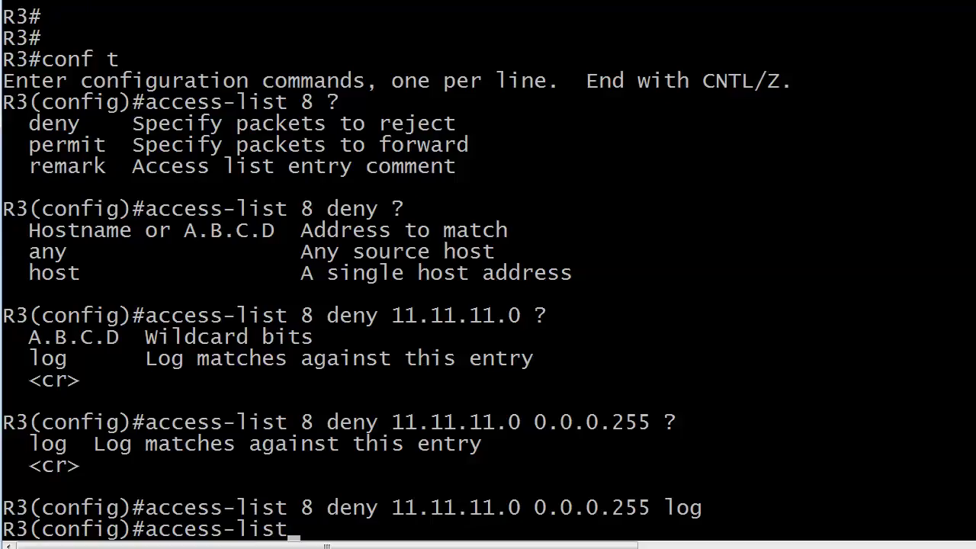
{"action": "type", "text": " 8 permit"}
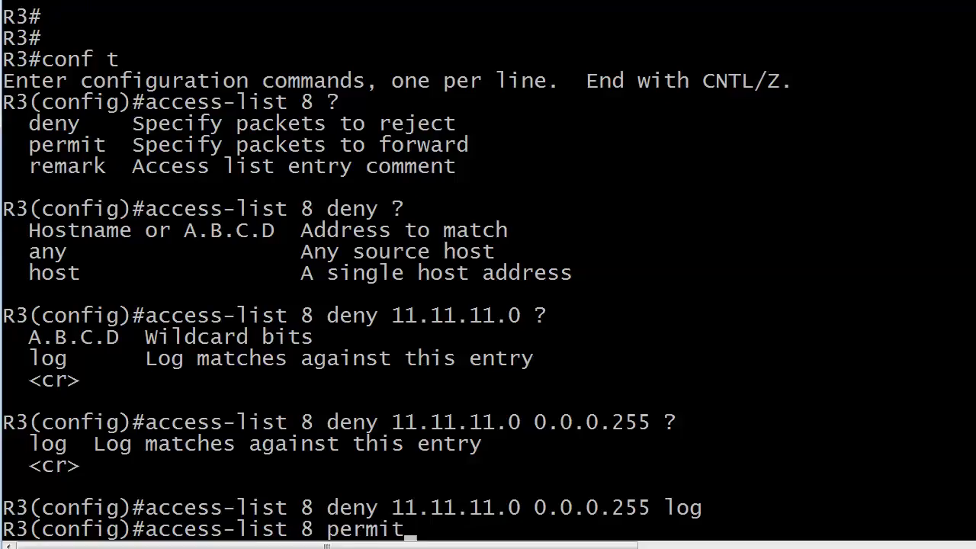
{"action": "type", "text": " any"}
{"action": "key", "text": "Return"}
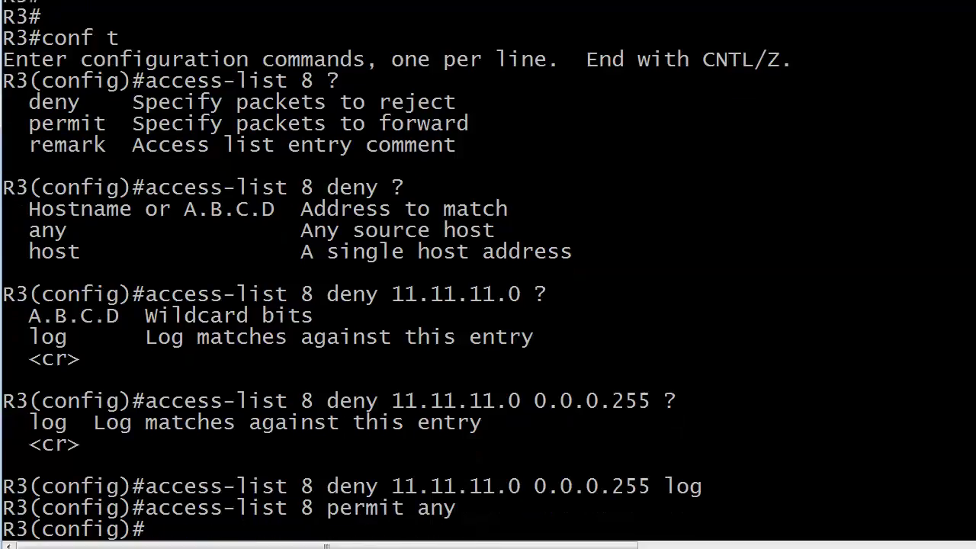
- Save R3's configuration and return to the R1 session
{"action": "key", "text": "ctrl+z"}
{"action": "type", "text": "wr"}
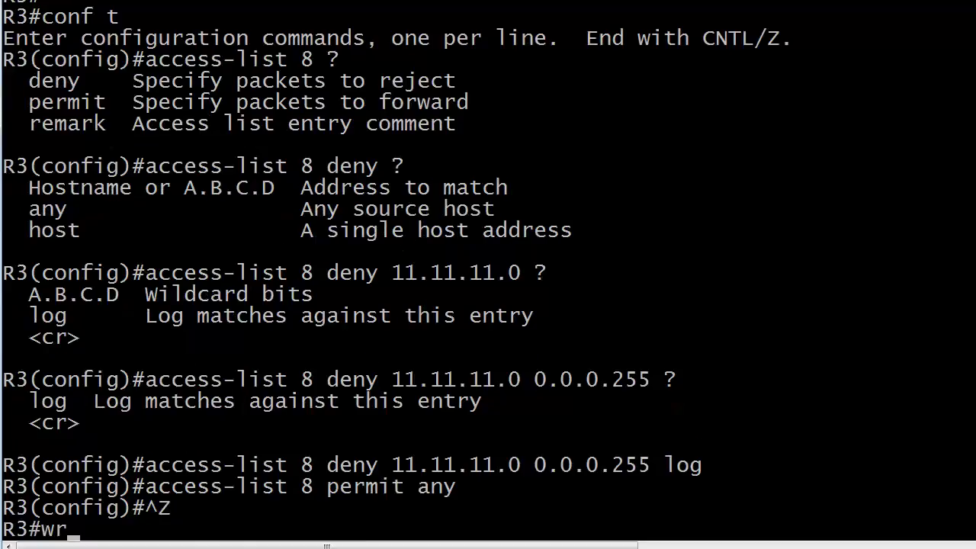
{"action": "key", "text": "Return"}
{"action": "type", "text": "1"}
{"action": "key", "text": "Return"}
{"action": "key", "text": "Return"}
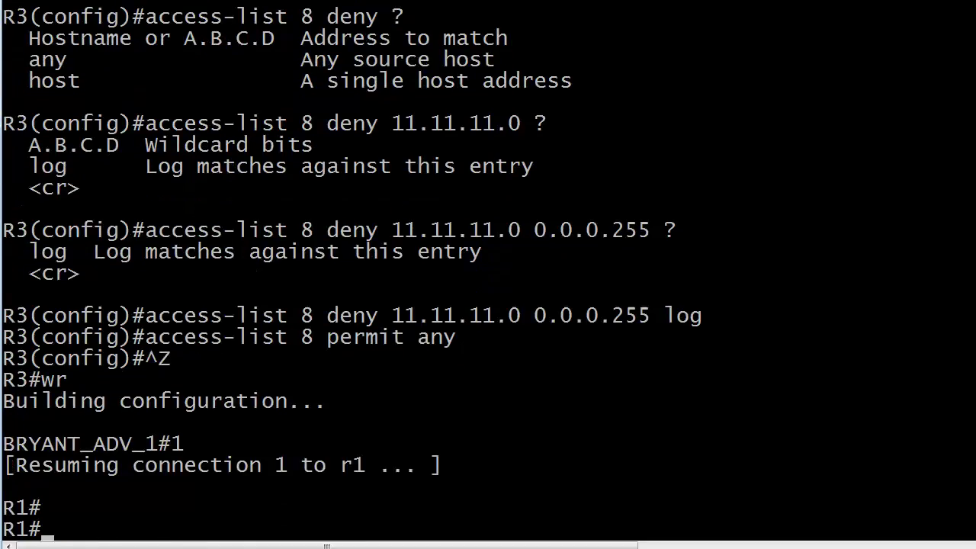
{"action": "type", "text": "ping 33.33"}
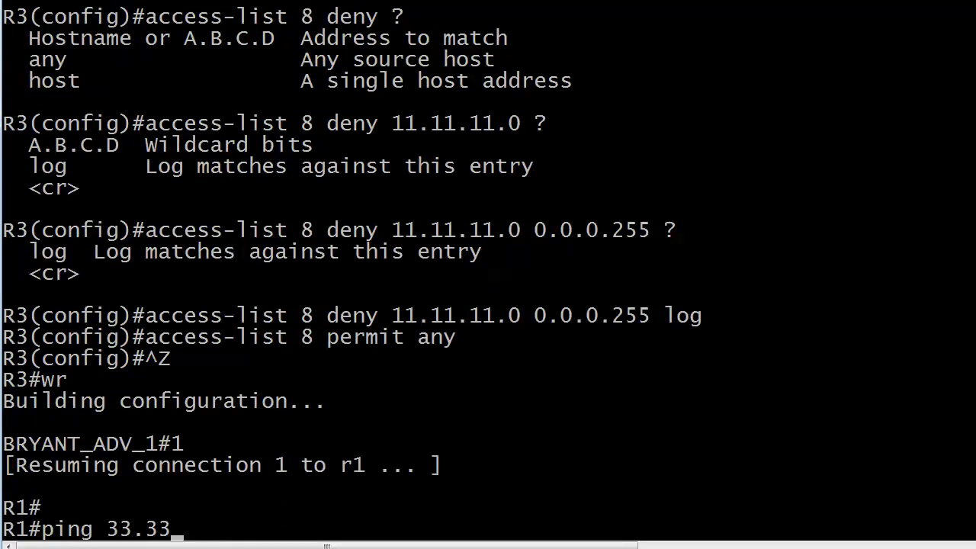
{"action": "type", "text": ".33.33"}
- Ping 33.33.33.33 and 44.44.44.4 from R1, both succeeding 5/5
{"action": "key", "text": "Return"}
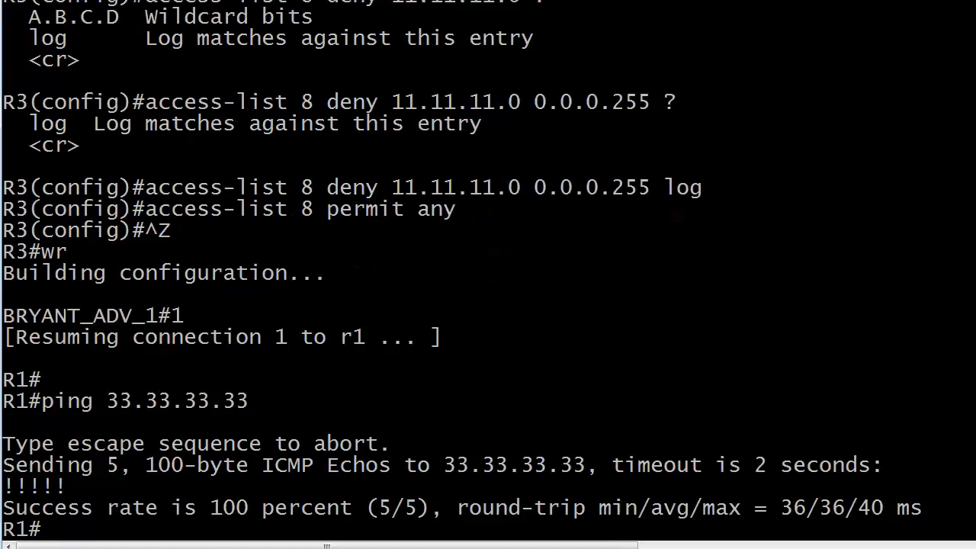
{"action": "type", "text": "ping 44.44"}
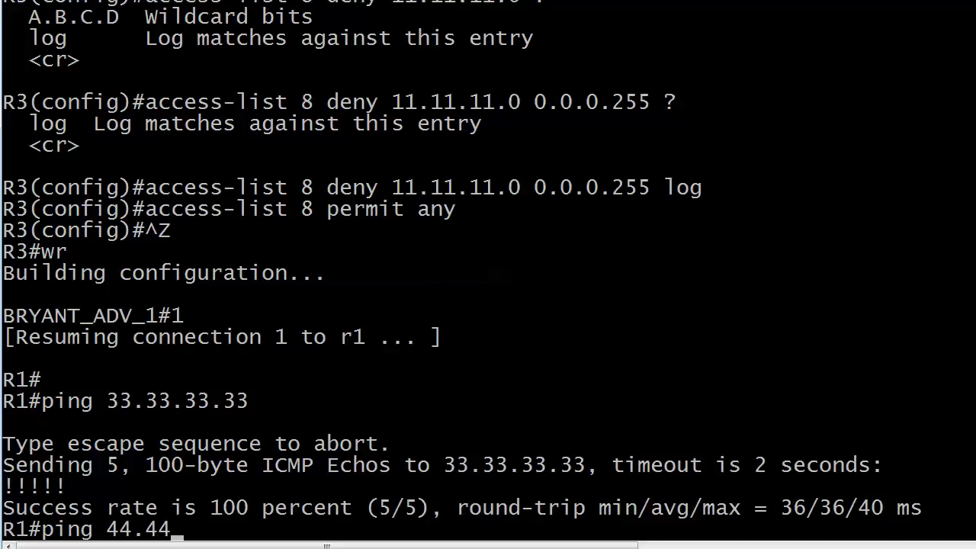
{"action": "type", "text": ".44.4"}
{"action": "key", "text": "Return"}
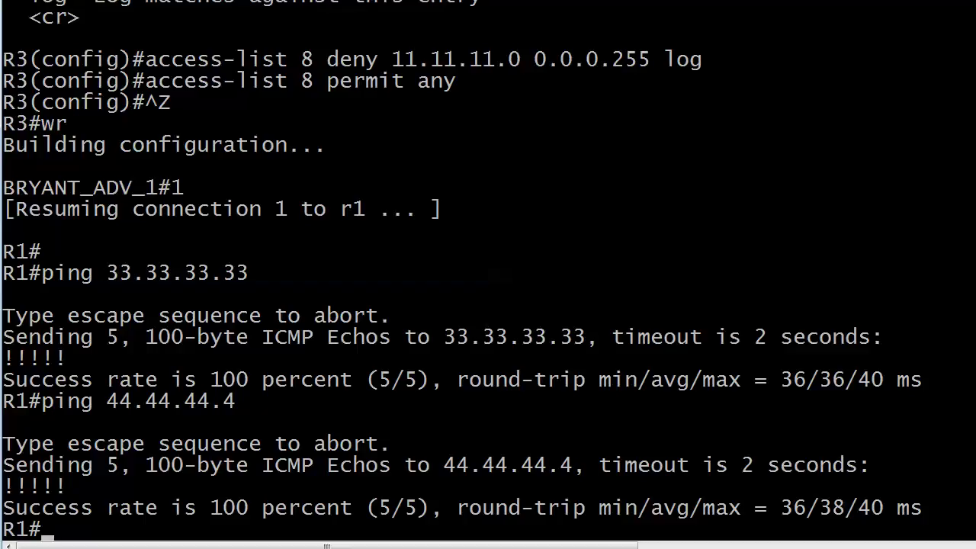
- Switch to R3 and enter configuration for interface e0
{"action": "key", "text": "ctrl+shift+6"}
{"action": "type", "text": "x3"}
{"action": "key", "text": "Return"}
{"action": "key", "text": "Return"}
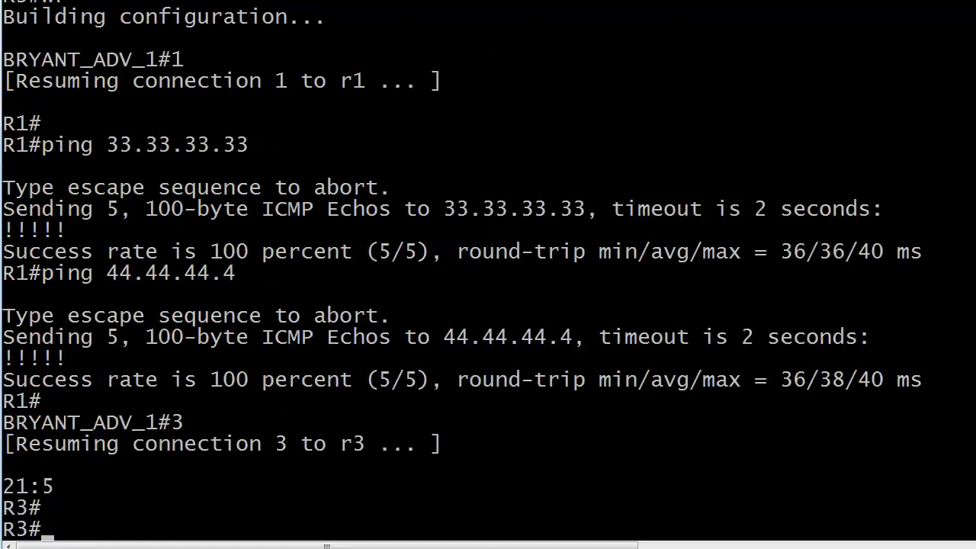
{"action": "type", "text": "conf t"}
{"action": "key", "text": "Return"}
{"action": "type", "text": "int e0"}
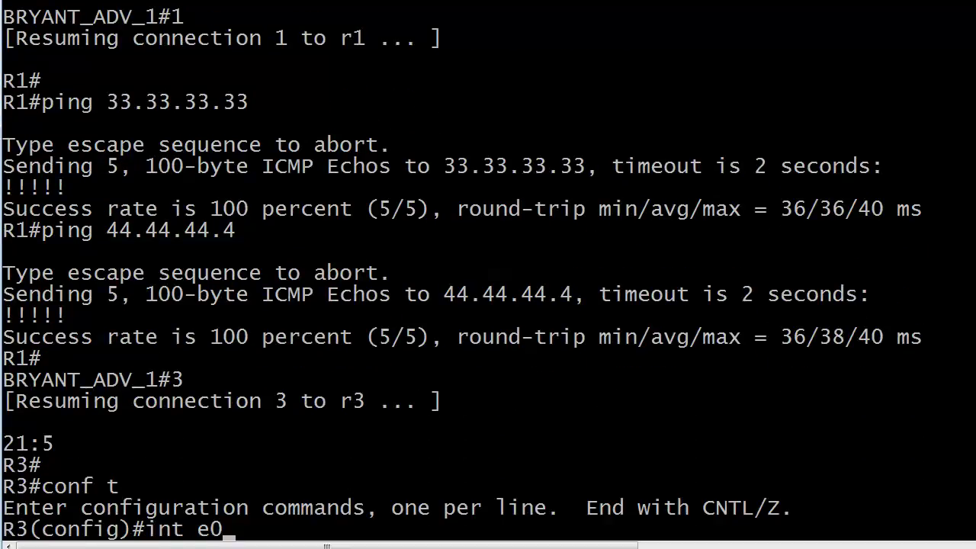
{"action": "key", "text": "Return"}
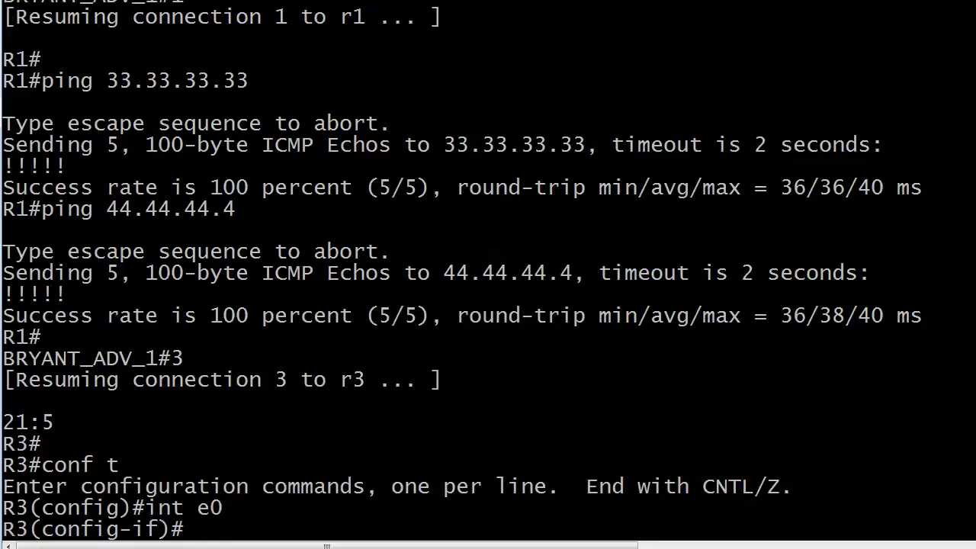
- Apply ip access-group 8 outbound on e0 and save R3's configuration
{"action": "type", "text": "ip access-group ?"}
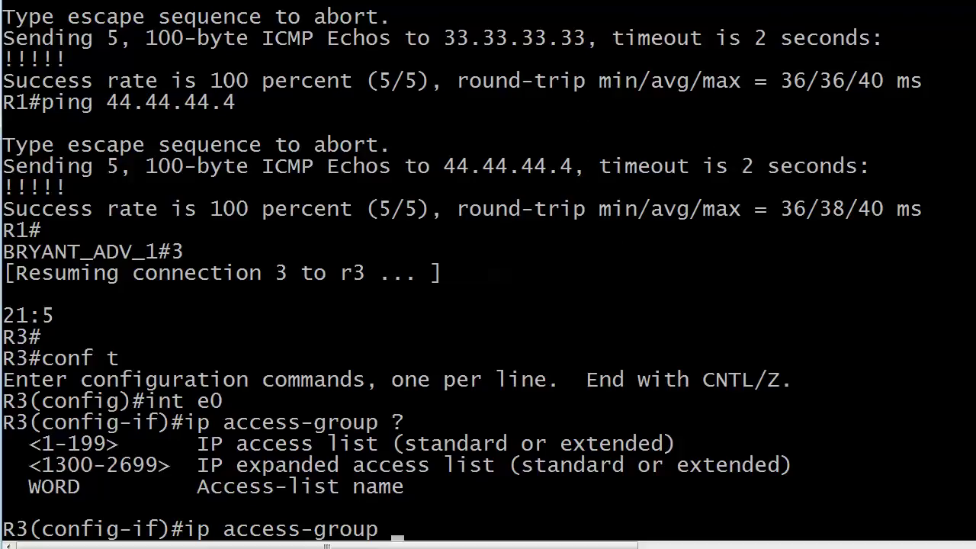
{"action": "type", "text": "8 ?"}
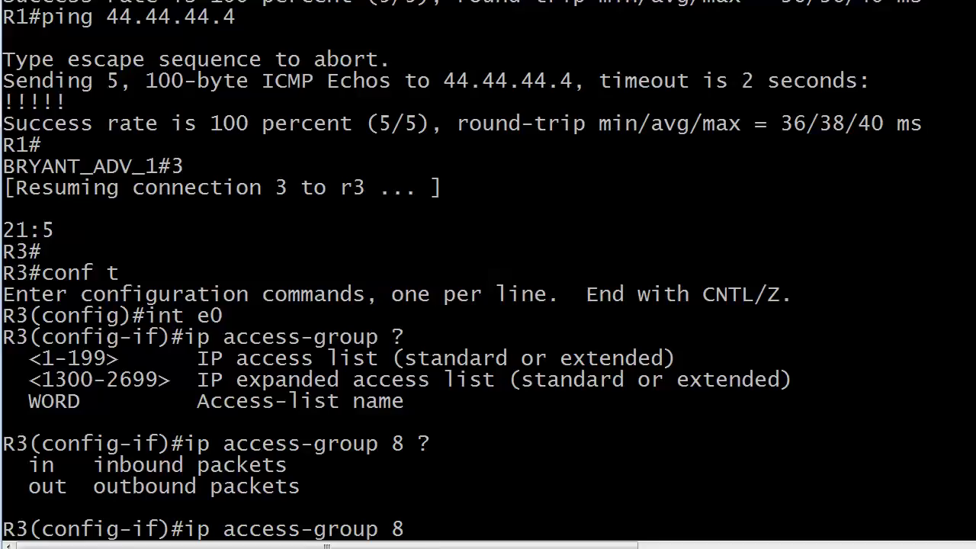
{"action": "type", "text": "out"}
{"action": "key", "text": "Return"}
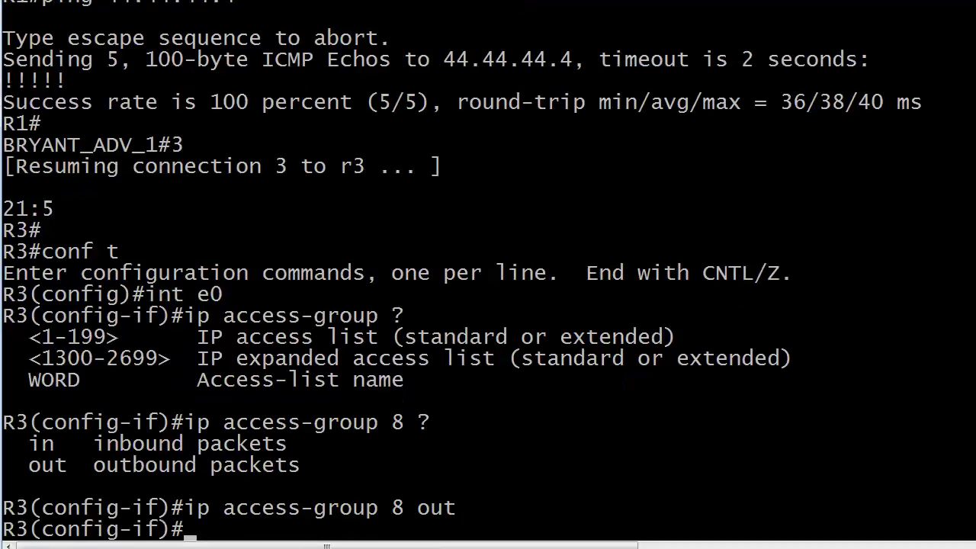
{"action": "key", "text": "ctrl+z"}
{"action": "type", "text": "wr"}
{"action": "key", "text": "Return"}
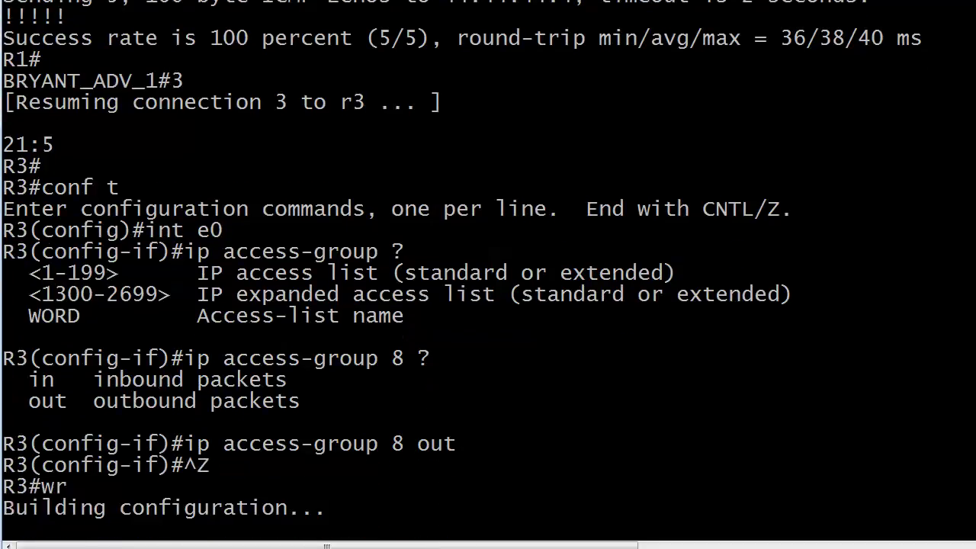
{"action": "key", "text": "ctrl+shift+6"}
- From R1, ping 33.33.33.33 (succeeds) and 44.44.44.4 (now 0/5)
{"action": "type", "text": "x1"}
{"action": "key", "text": "Return"}
{"action": "key", "text": "Return"}
{"action": "type", "text": "ping "}
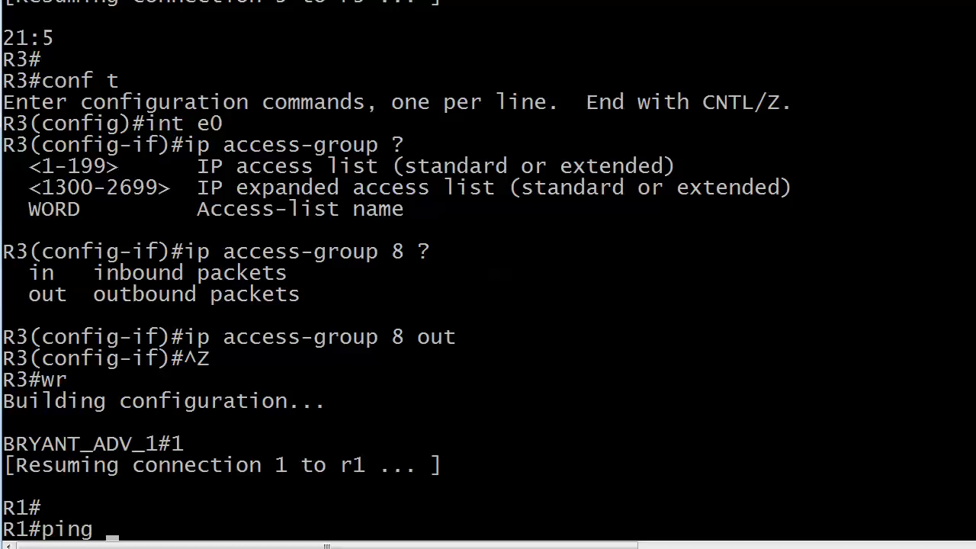
{"action": "type", "text": "33.33.33.33."}
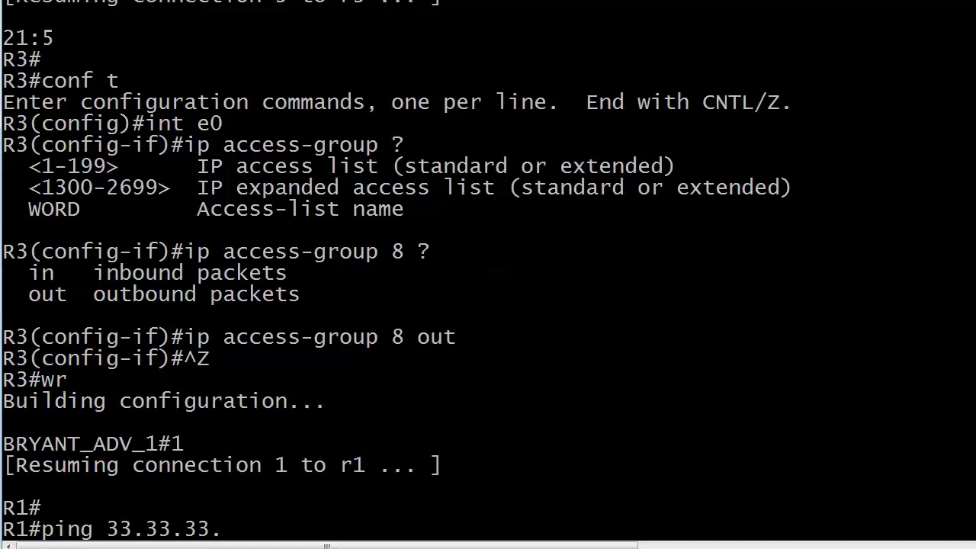
{"action": "key", "text": "Return"}
{"action": "type", "text": "ping"}
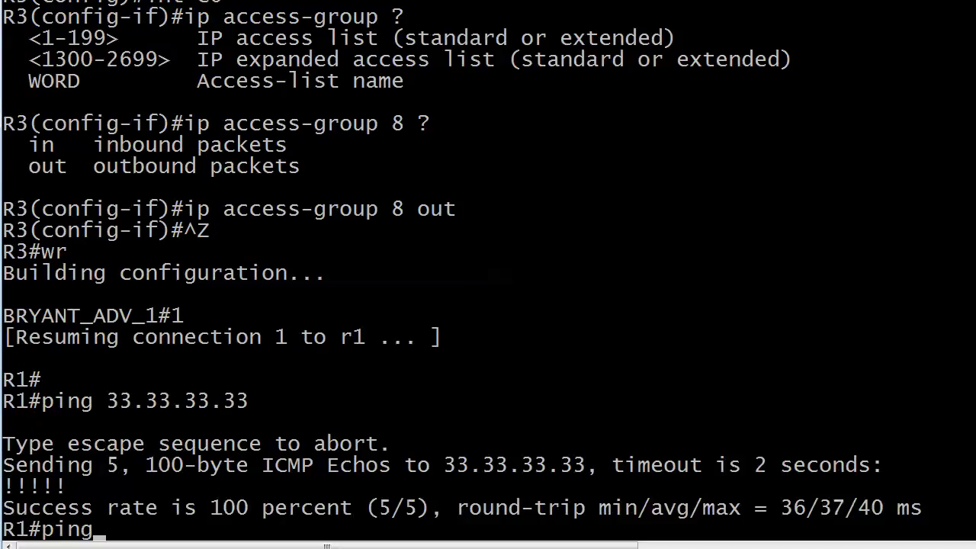
{"action": "type", "text": " 44.44.44.4"}
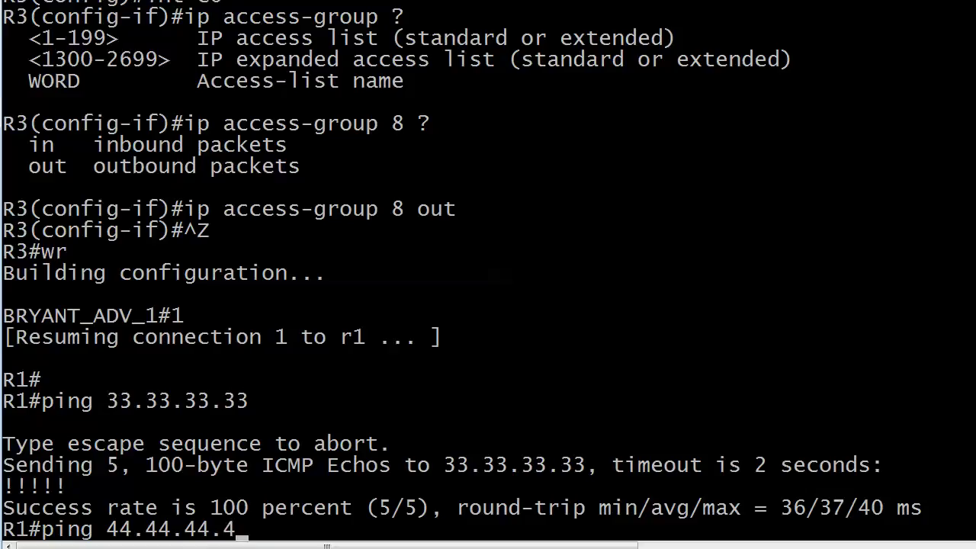
{"action": "key", "text": "Return"}
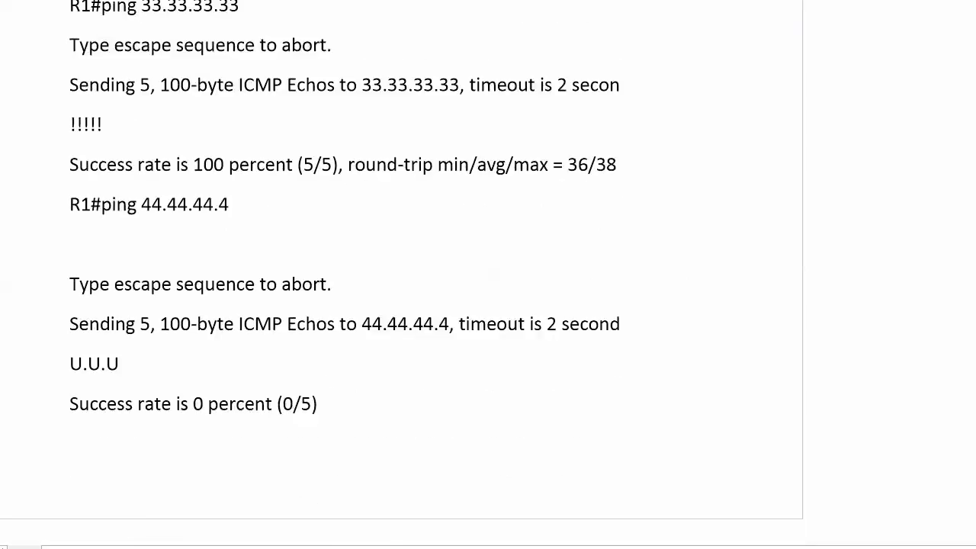
- Scroll the notes down to the explanation favouring an extended ACL on R2
{"action": "scroll", "coordinate": [402, 273], "scroll_direction": "down", "scroll_amount": 5}
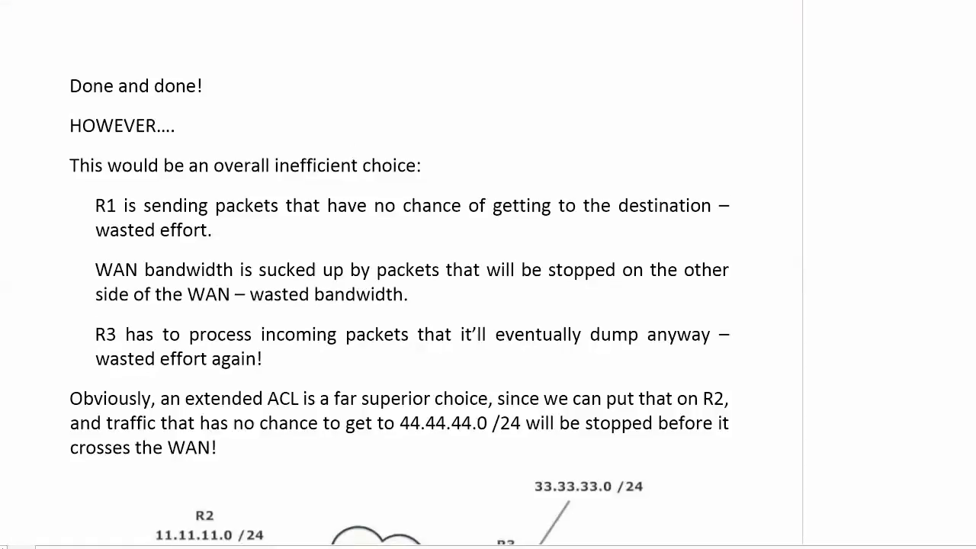
{"action": "scroll", "coordinate": [399, 304], "scroll_direction": "down", "scroll_amount": 1}
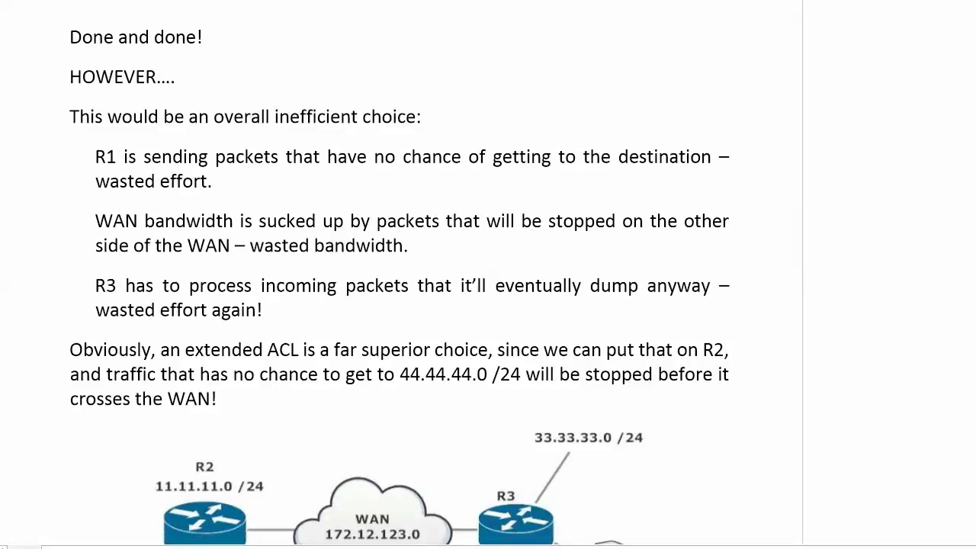